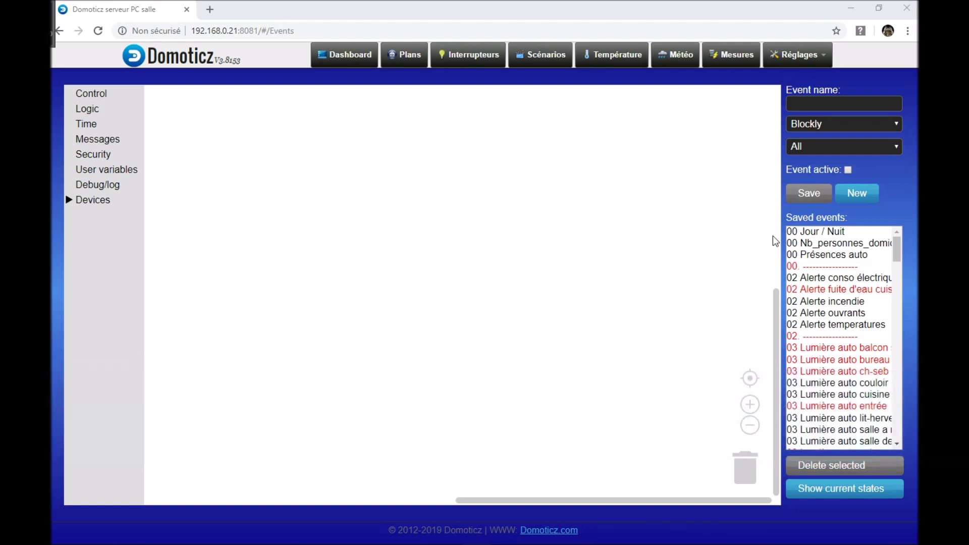
- Open the saved Blockly event Demo chauffage 1
{"action": "left_click_drag", "start_coordinate": [897, 250], "coordinate": [903, 275]}
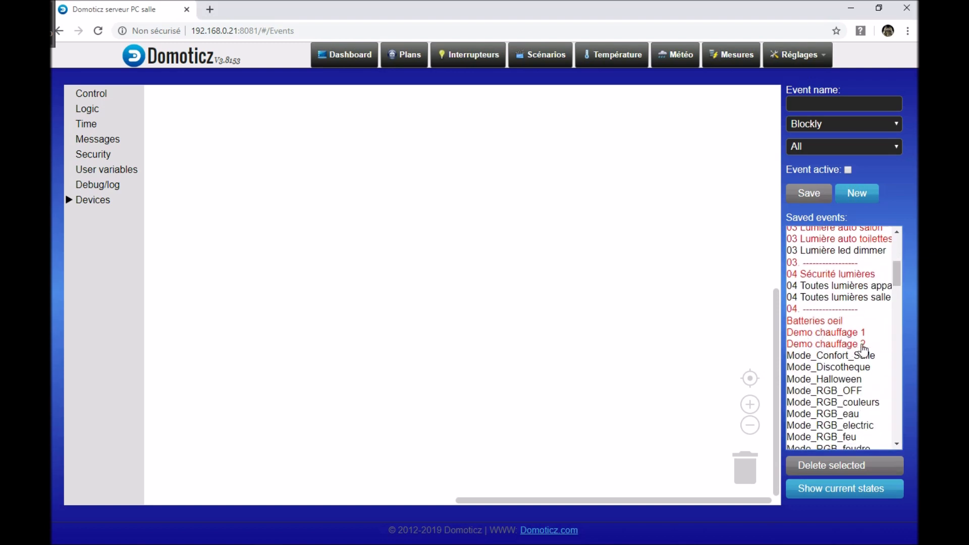
{"action": "left_click", "coordinate": [804, 334]}
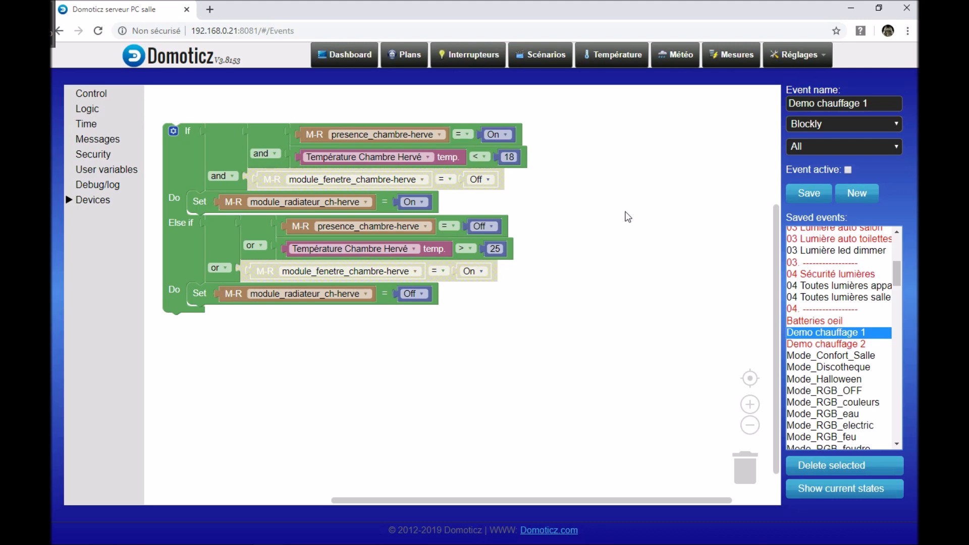
{"action": "left_click_drag", "start_coordinate": [610, 218], "coordinate": [640, 255]}
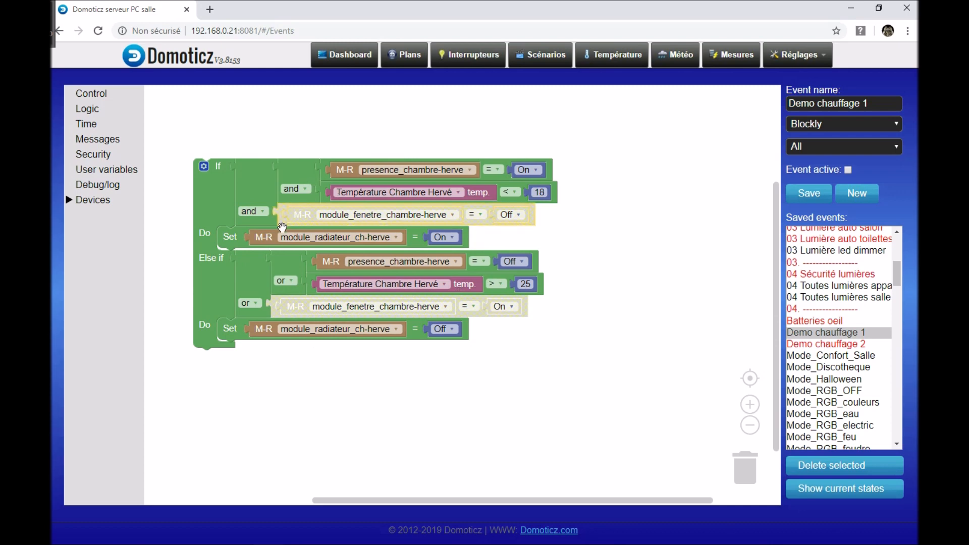
{"action": "left_click", "coordinate": [273, 314]}
{"action": "mouse_move", "coordinate": [281, 222]}
{"action": "left_mouse_down"}
{"action": "mouse_move", "coordinate": [558, 247]}
{"action": "mouse_move", "coordinate": [567, 238]}
{"action": "mouse_move", "coordinate": [282, 227]}
{"action": "left_mouse_up"}
{"action": "left_click", "coordinate": [299, 373]}
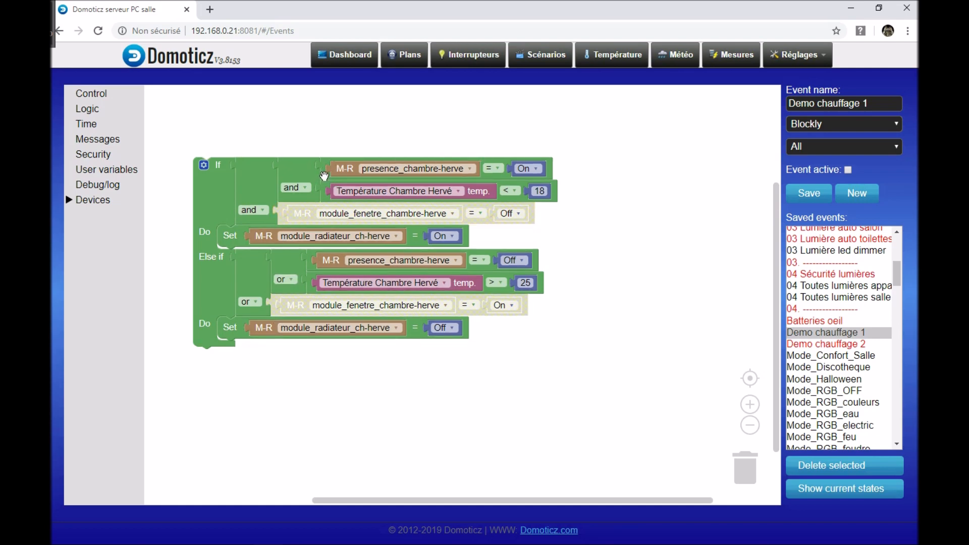
- Detach the presence = On condition from the If branch and reattach it to the same slot above the temperature condition
{"action": "left_click_drag", "start_coordinate": [323, 174], "coordinate": [350, 130]}
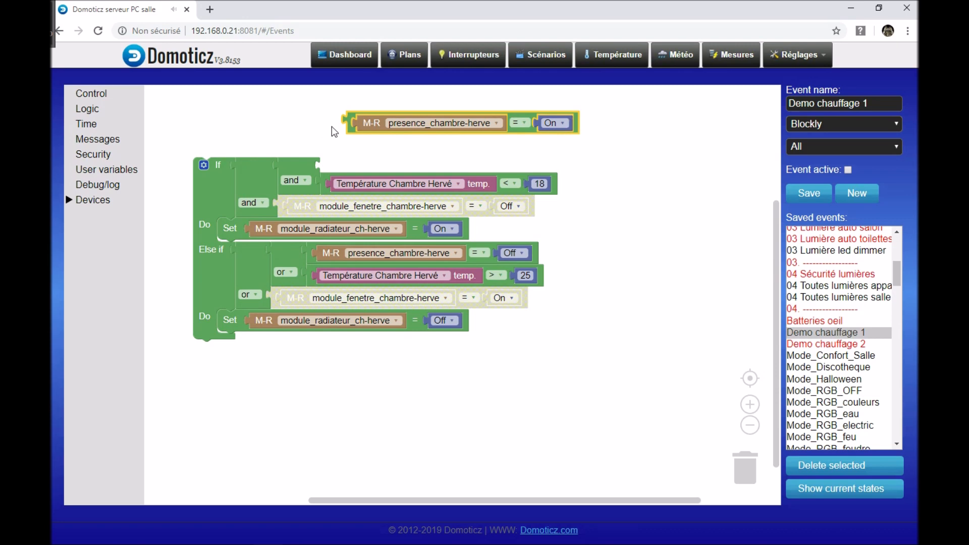
{"action": "left_click_drag", "start_coordinate": [350, 127], "coordinate": [328, 122]}
{"action": "left_click", "coordinate": [349, 122]}
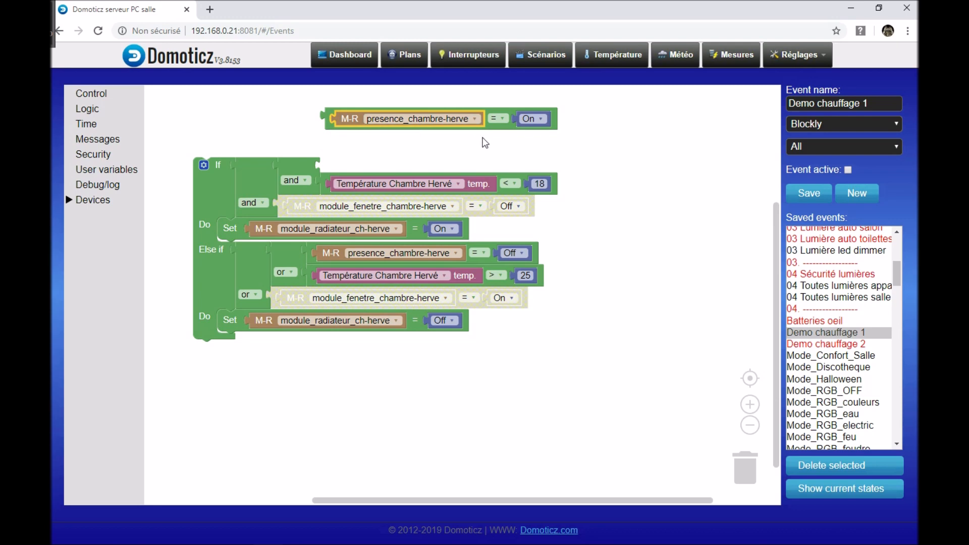
{"action": "left_click_drag", "start_coordinate": [362, 118], "coordinate": [350, 117]}
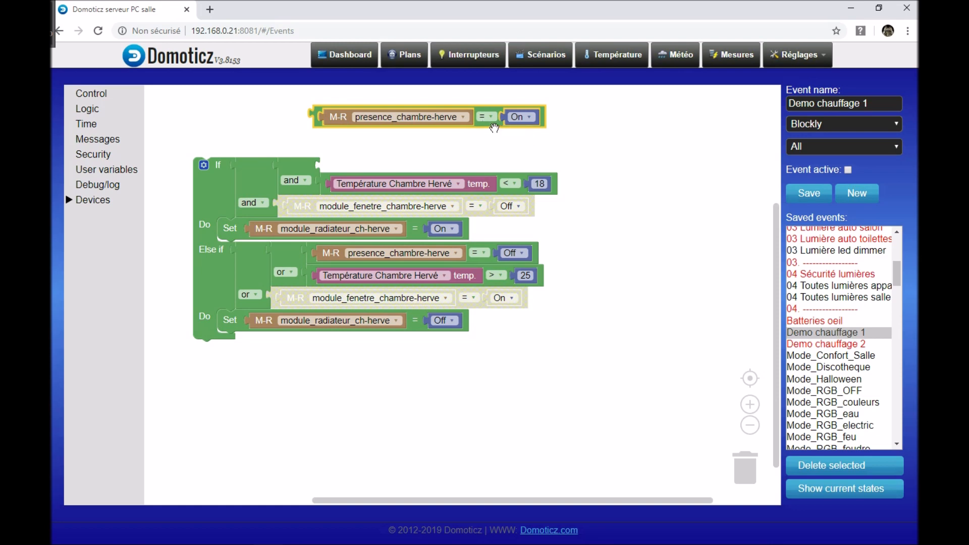
{"action": "left_click_drag", "start_coordinate": [495, 128], "coordinate": [501, 128]}
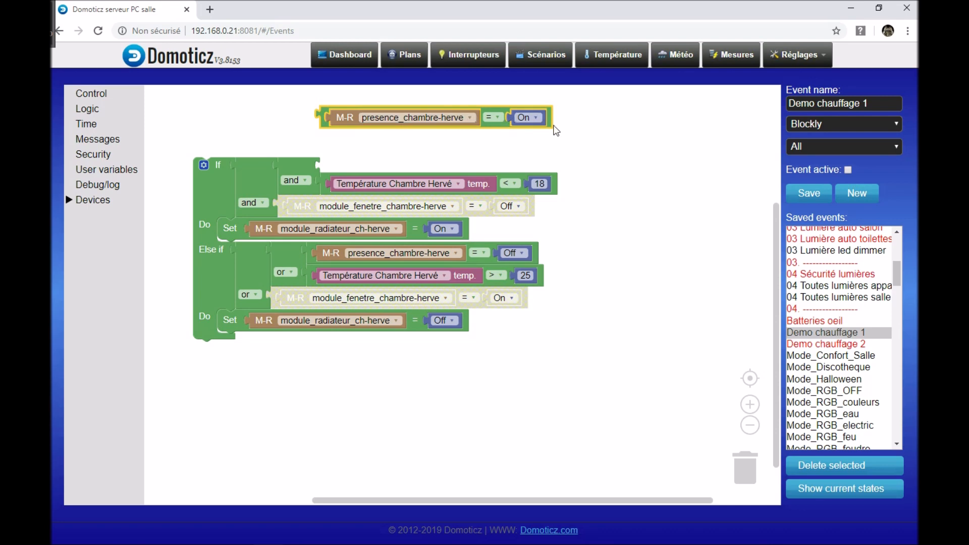
{"action": "left_click_drag", "start_coordinate": [496, 128], "coordinate": [509, 142]}
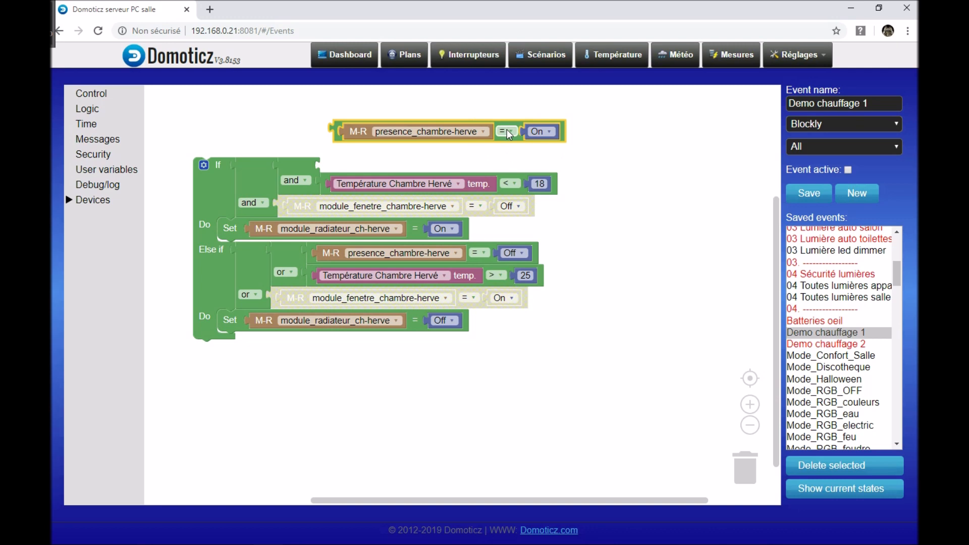
{"action": "left_click_drag", "start_coordinate": [506, 139], "coordinate": [492, 177]}
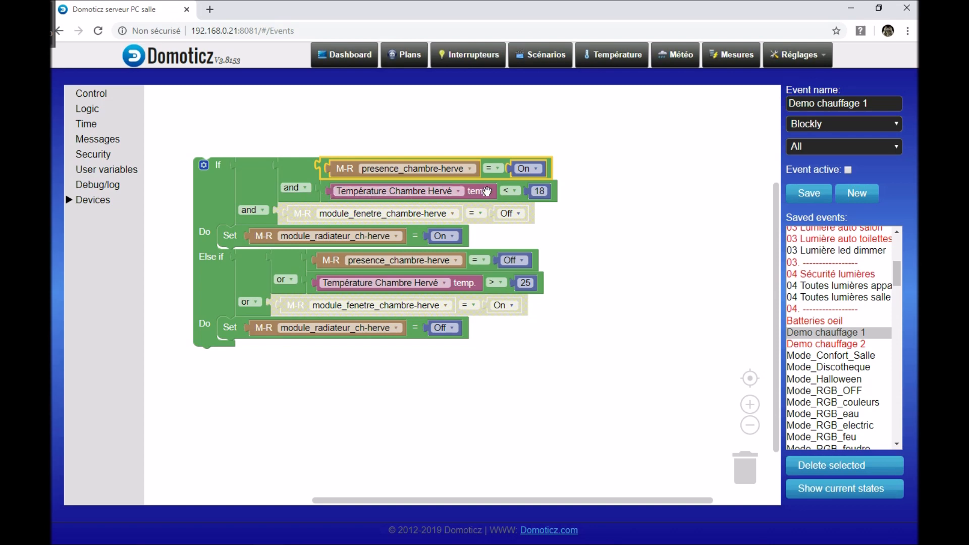
- Examine the If branch's and operator, its presence and temperature conditions, and its radiator action
{"action": "left_click", "coordinate": [298, 173]}
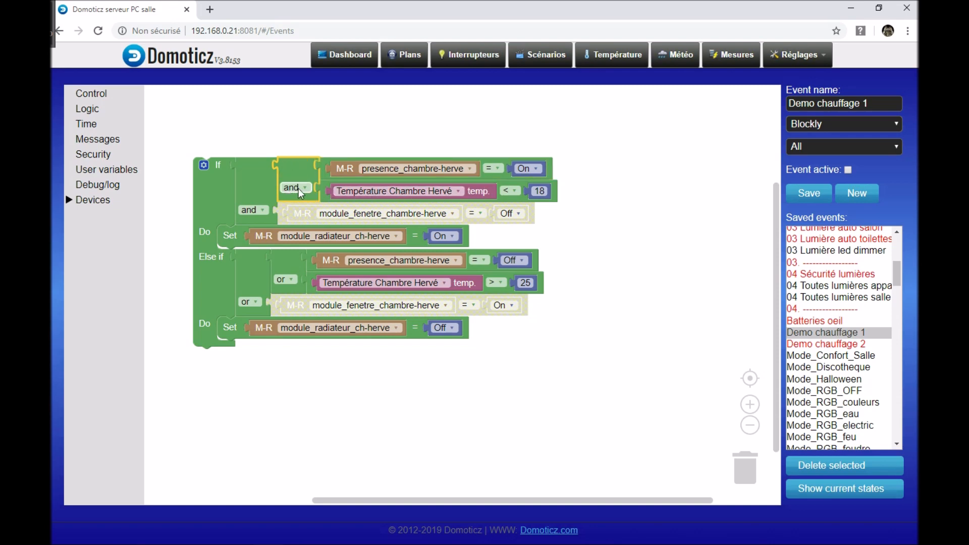
{"action": "left_click", "coordinate": [326, 171]}
{"action": "left_click", "coordinate": [324, 191]}
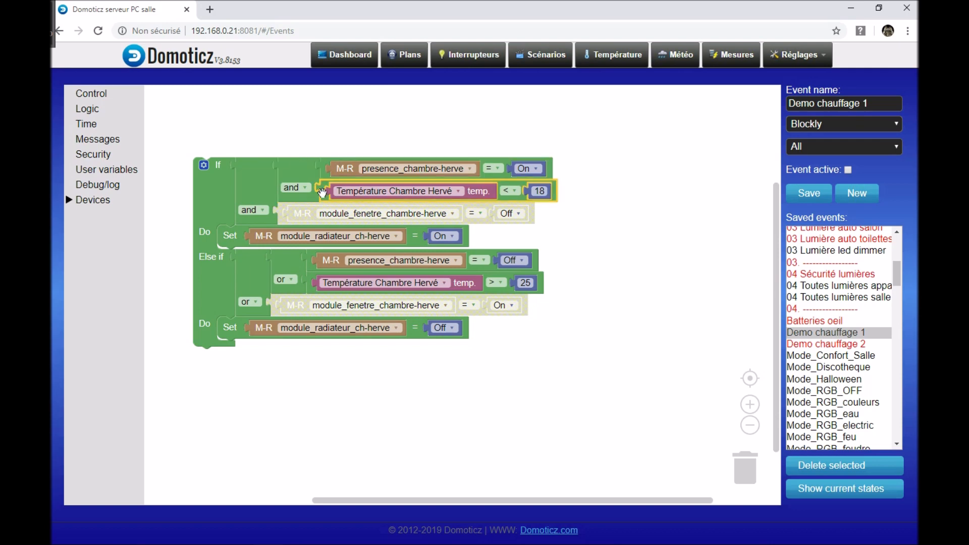
{"action": "left_click", "coordinate": [321, 177]}
{"action": "left_click", "coordinate": [324, 191]}
{"action": "left_click", "coordinate": [235, 234]}
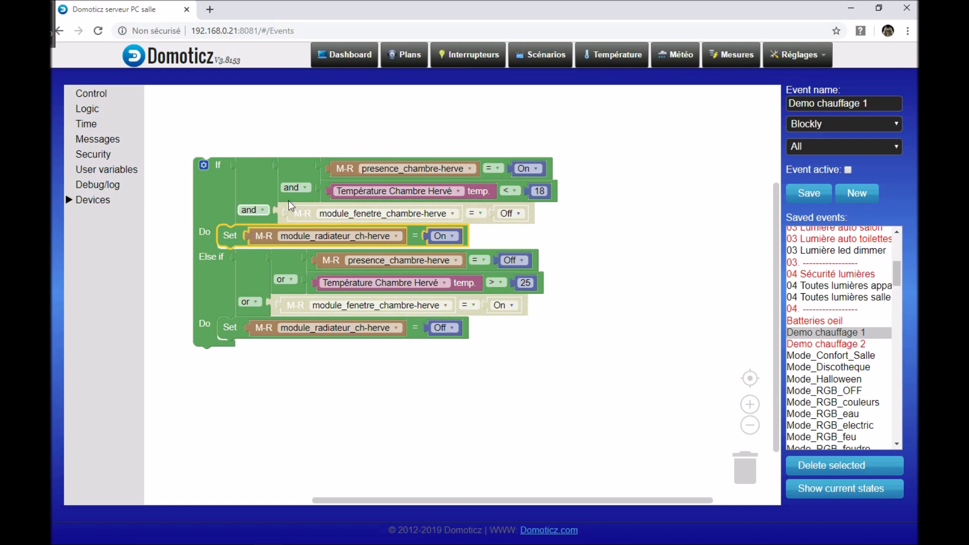
{"action": "left_click", "coordinate": [323, 195]}
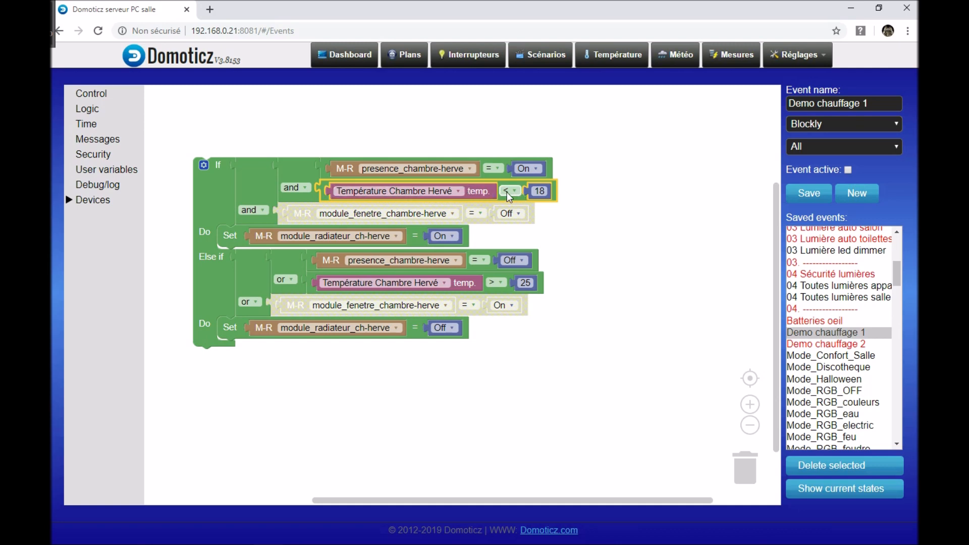
{"action": "left_click", "coordinate": [540, 191]}
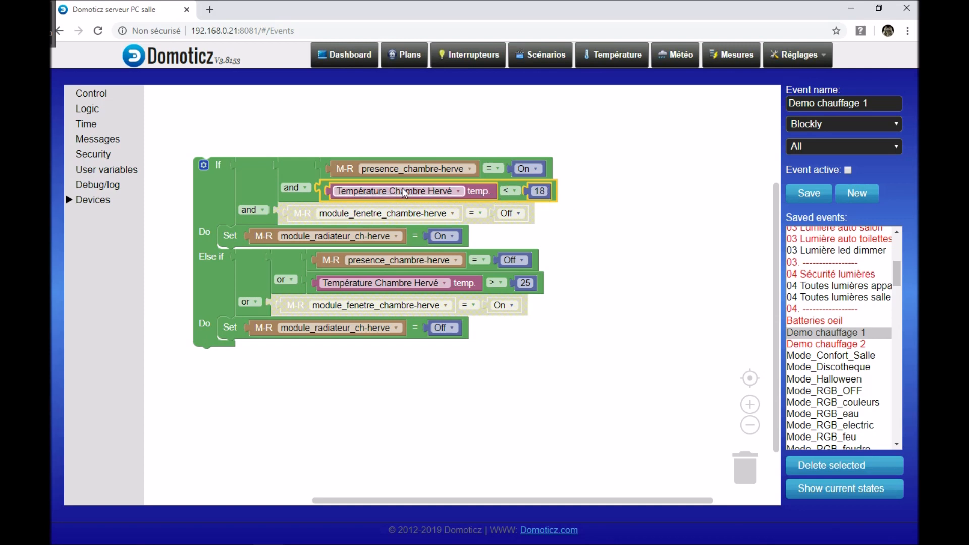
- Place a Baromètre - Domicile temperature block, view its list of available sensors, and discard the block
{"action": "left_click", "coordinate": [110, 200]}
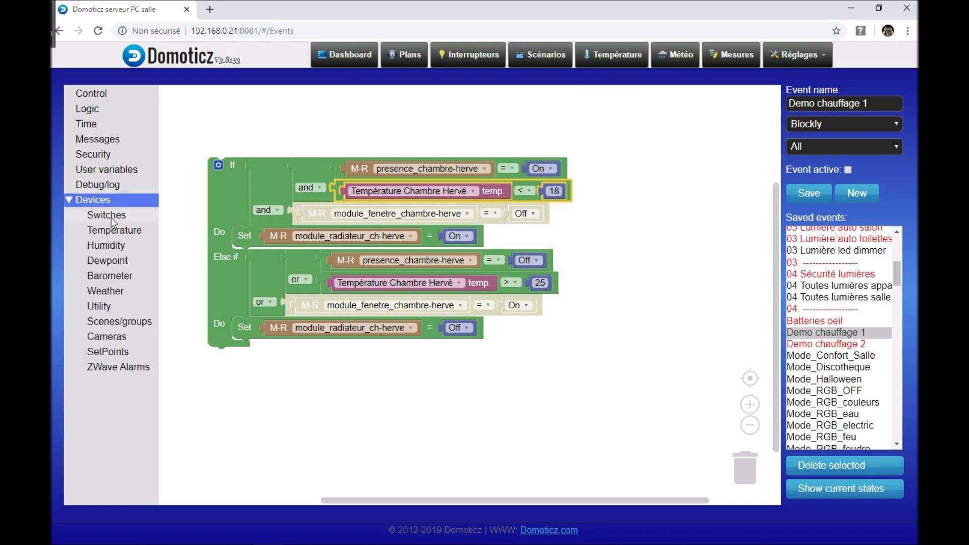
{"action": "left_click", "coordinate": [111, 216]}
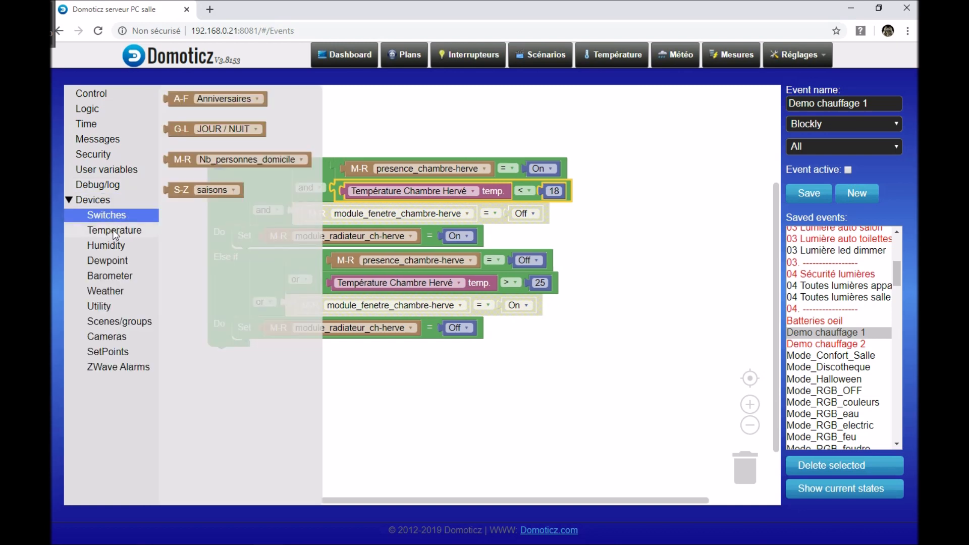
{"action": "left_click", "coordinate": [114, 233]}
{"action": "left_click", "coordinate": [202, 102]}
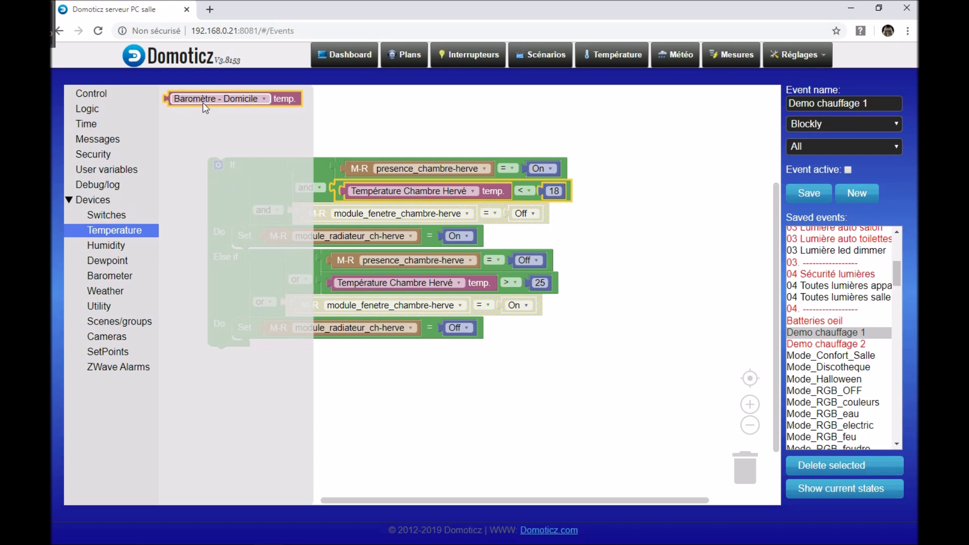
{"action": "left_click_drag", "start_coordinate": [258, 107], "coordinate": [263, 98]}
{"action": "left_click", "coordinate": [263, 99]}
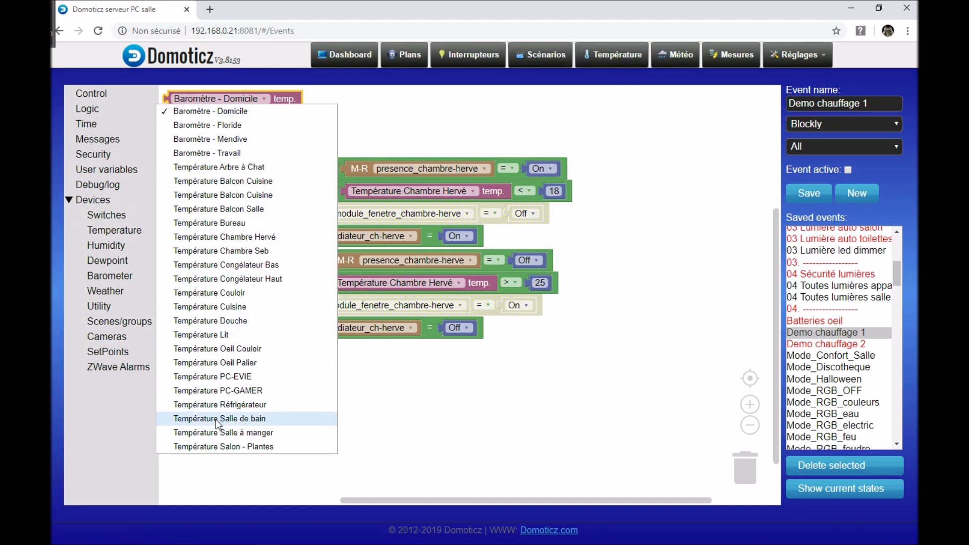
{"action": "left_click", "coordinate": [399, 120]}
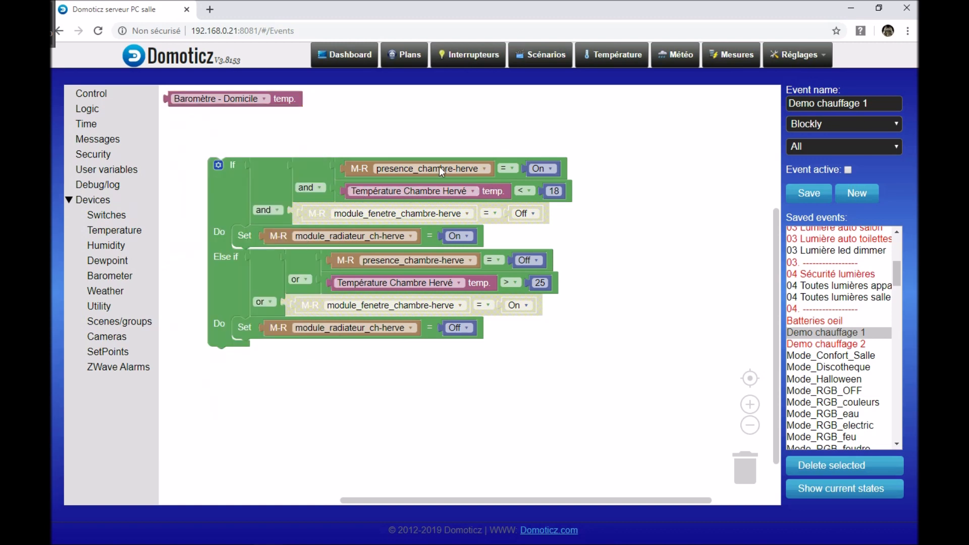
{"action": "left_click_drag", "start_coordinate": [225, 101], "coordinate": [97, 195]}
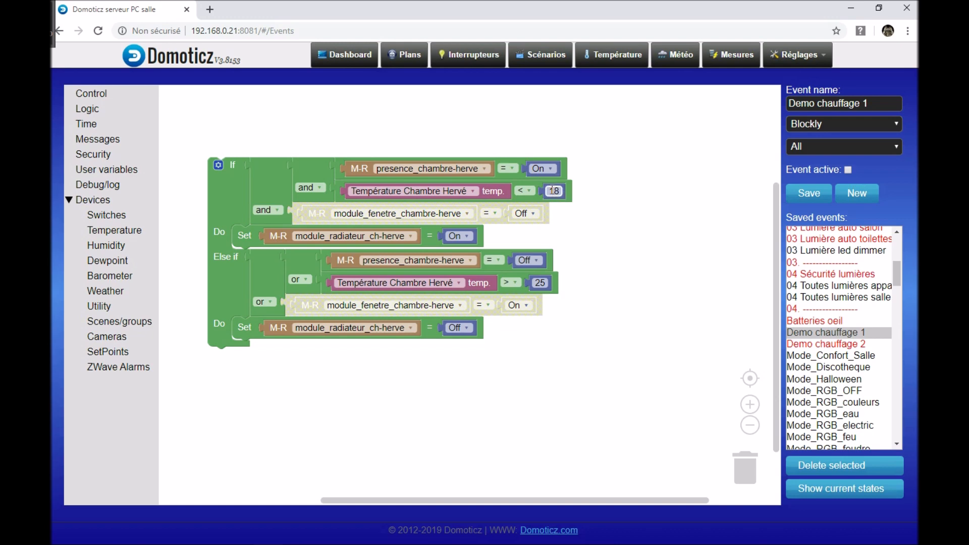
- Examine the If branch's radiator action and the operator choices joining the Else if conditions
{"action": "left_click", "coordinate": [241, 237]}
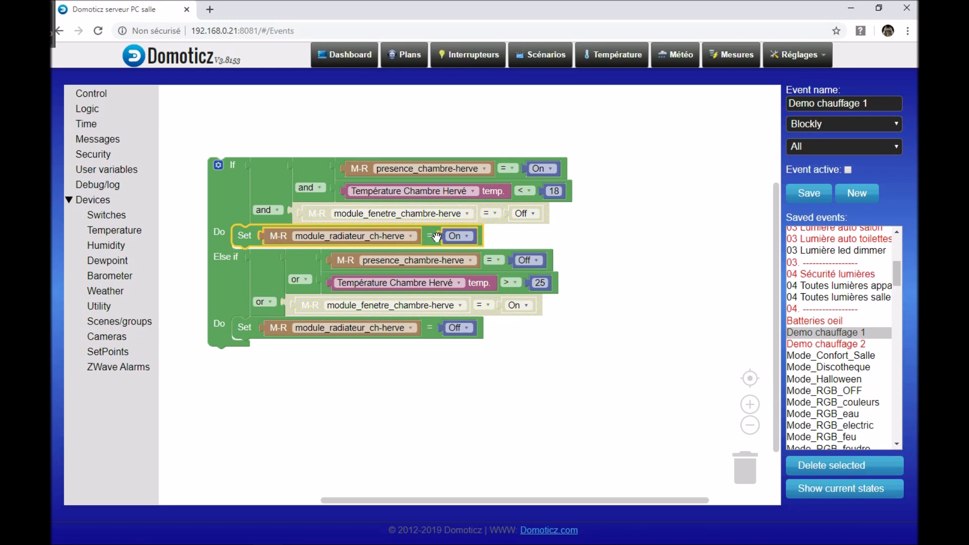
{"action": "left_click", "coordinate": [520, 237]}
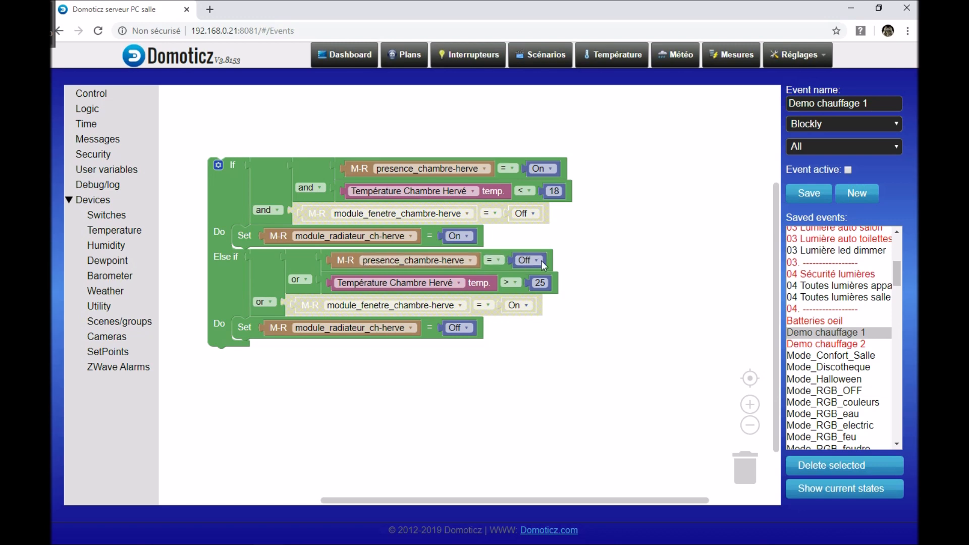
{"action": "left_click", "coordinate": [322, 189]}
{"action": "left_click", "coordinate": [308, 278]}
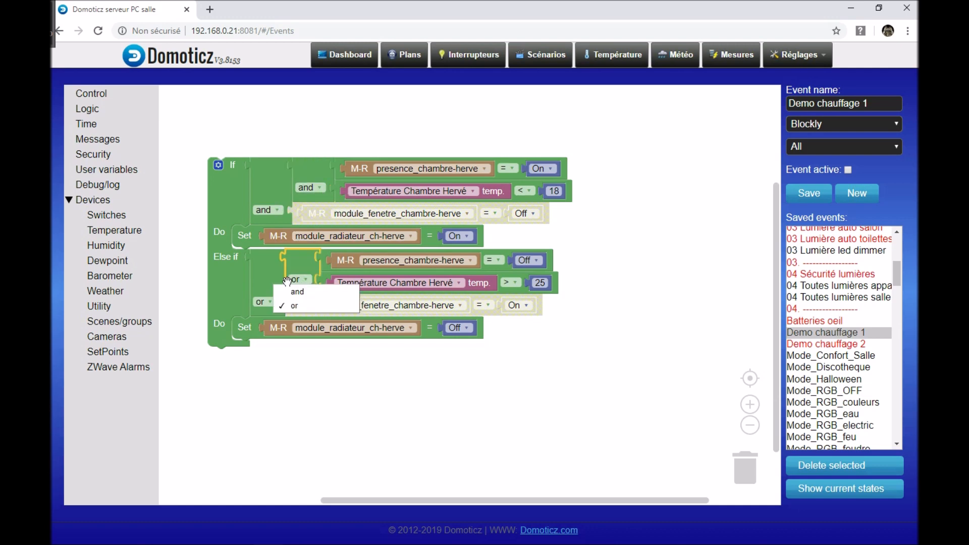
{"action": "left_click", "coordinate": [413, 370]}
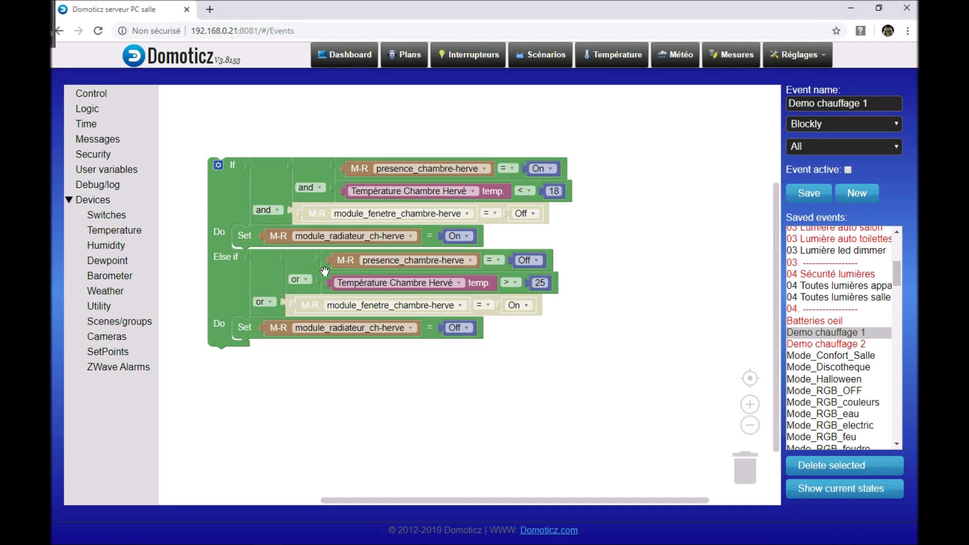
- Examine the Else if branch's presence and temperature conditions, its radiator action, and its temperature threshold
{"action": "left_click", "coordinate": [331, 268]}
{"action": "left_click", "coordinate": [325, 283]}
{"action": "left_click", "coordinate": [324, 265]}
{"action": "left_click", "coordinate": [321, 288]}
{"action": "left_click", "coordinate": [325, 264]}
{"action": "left_click", "coordinate": [323, 285]}
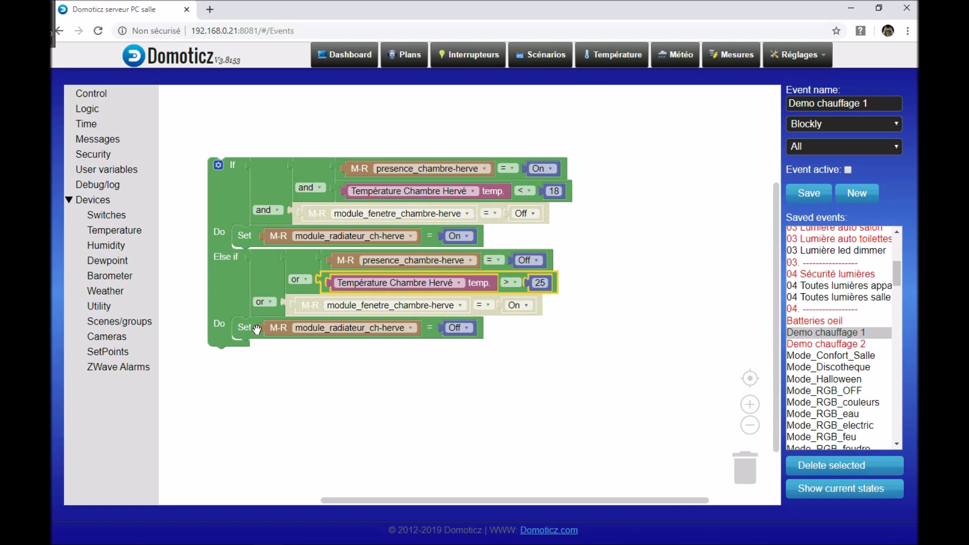
{"action": "left_click", "coordinate": [331, 261]}
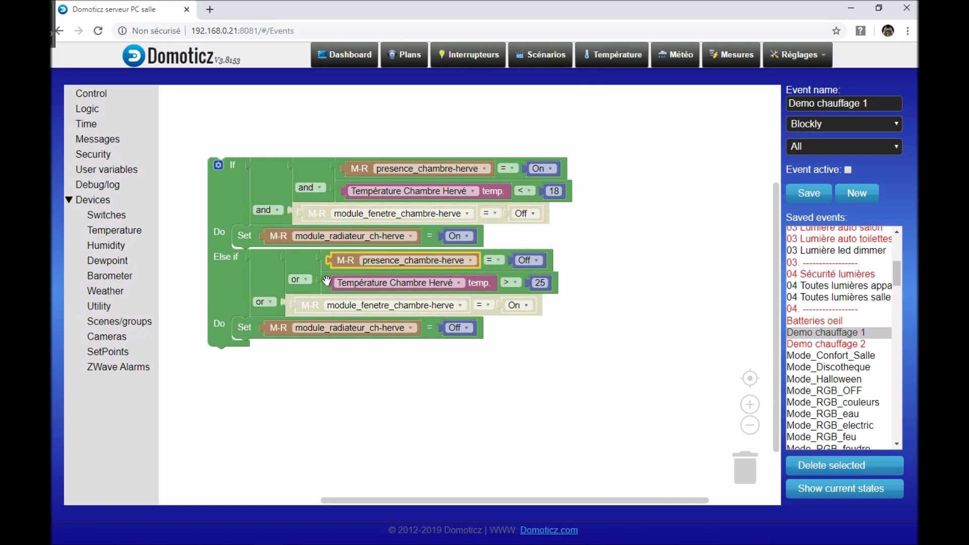
{"action": "left_click", "coordinate": [523, 326]}
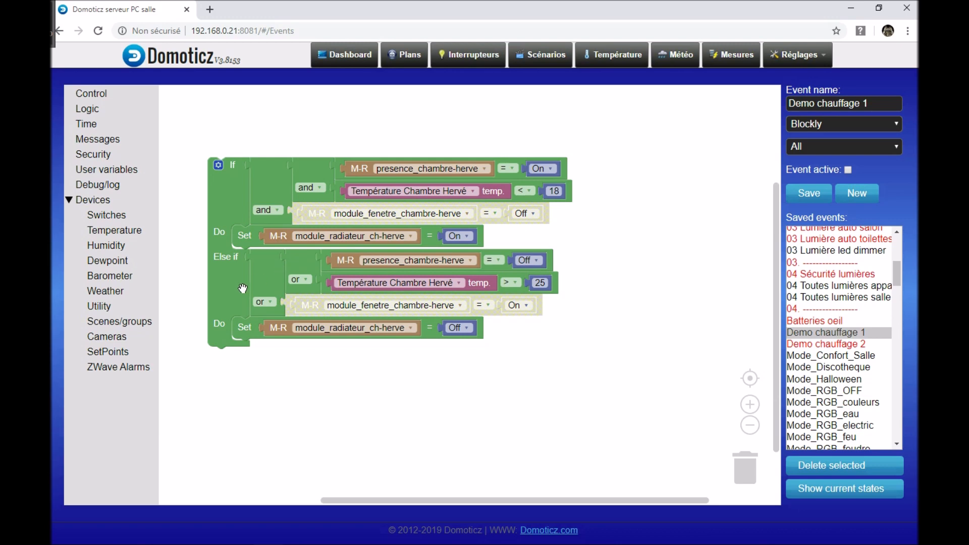
{"action": "left_click", "coordinate": [242, 326]}
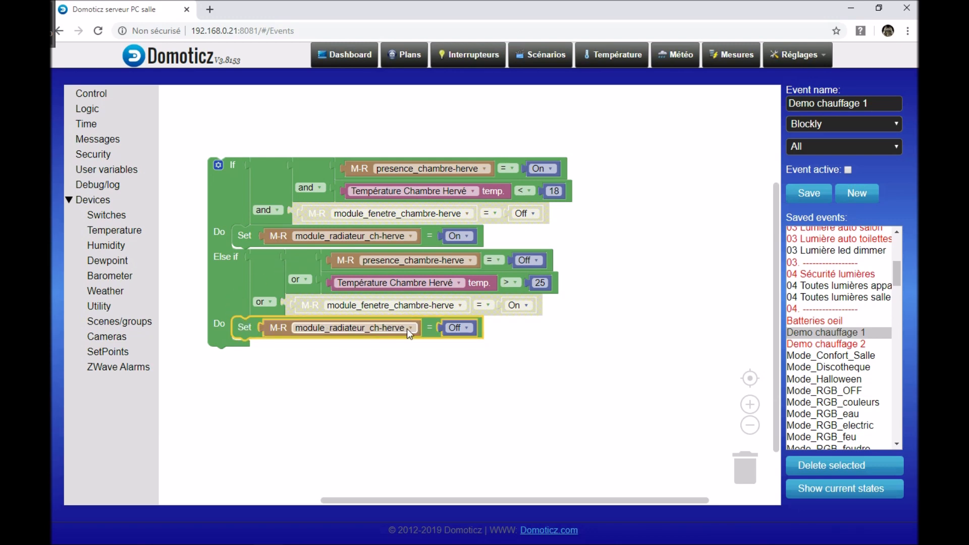
{"action": "left_click", "coordinate": [519, 334]}
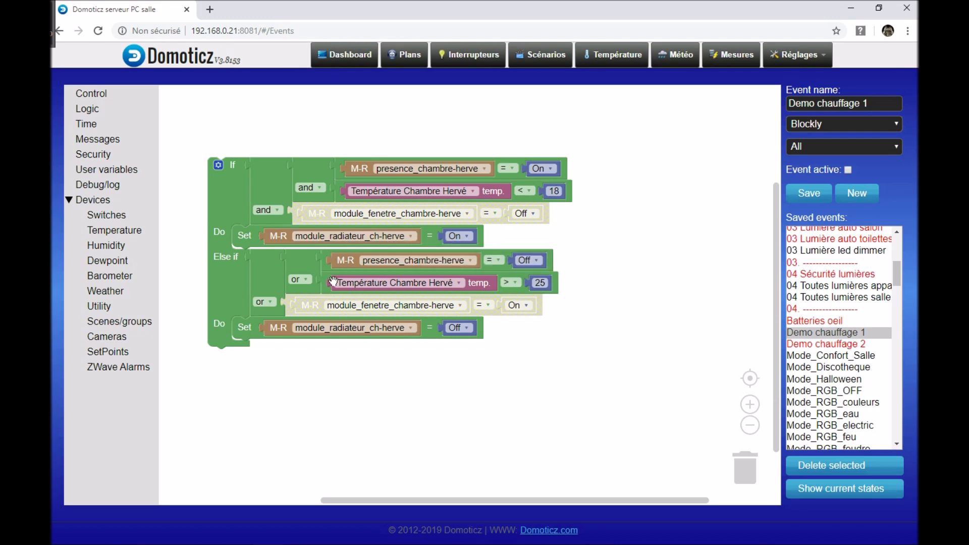
{"action": "left_click", "coordinate": [541, 283]}
- Enable the disabled window-sensor conditions in both the If and Else if branches
{"action": "left_click", "coordinate": [297, 220]}
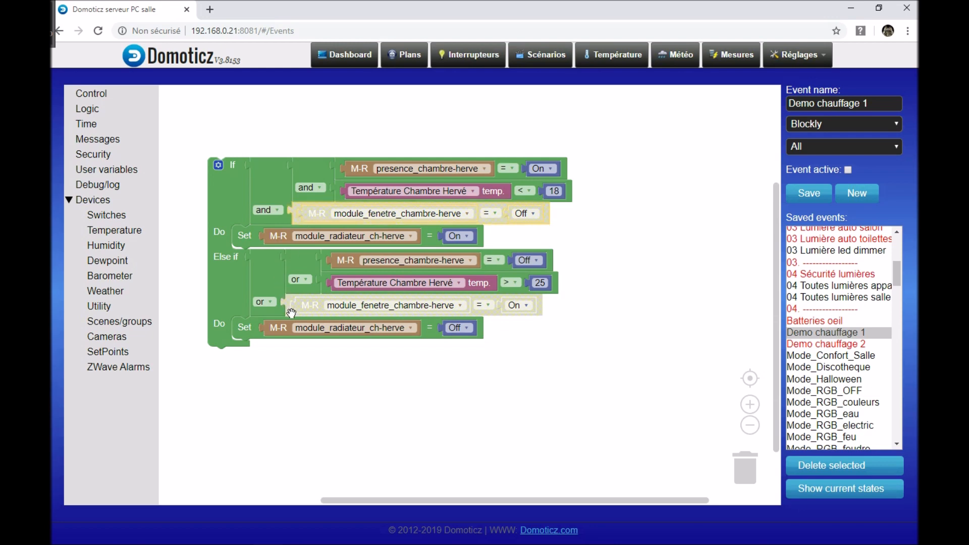
{"action": "right_click", "coordinate": [296, 221]}
{"action": "left_click", "coordinate": [335, 283]}
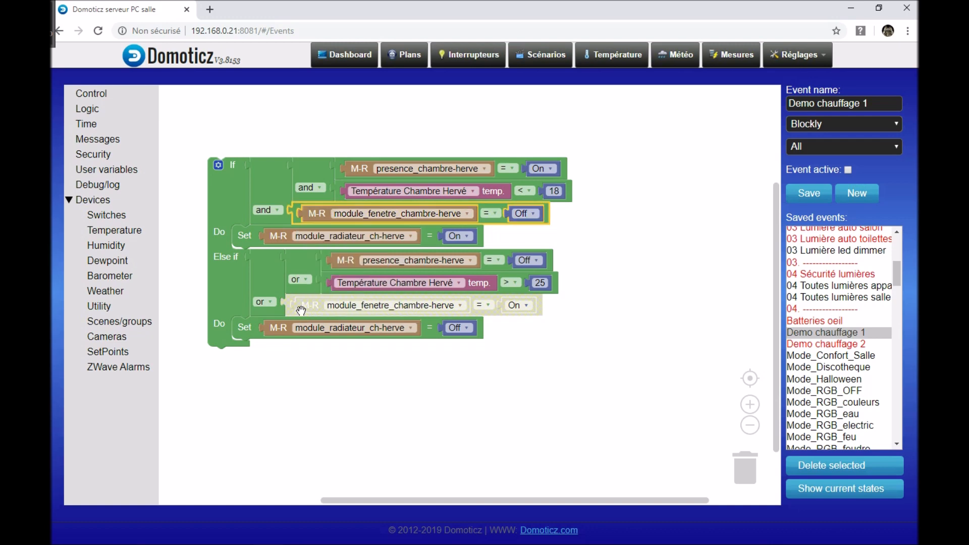
{"action": "right_click", "coordinate": [301, 311]}
{"action": "left_click", "coordinate": [330, 378]}
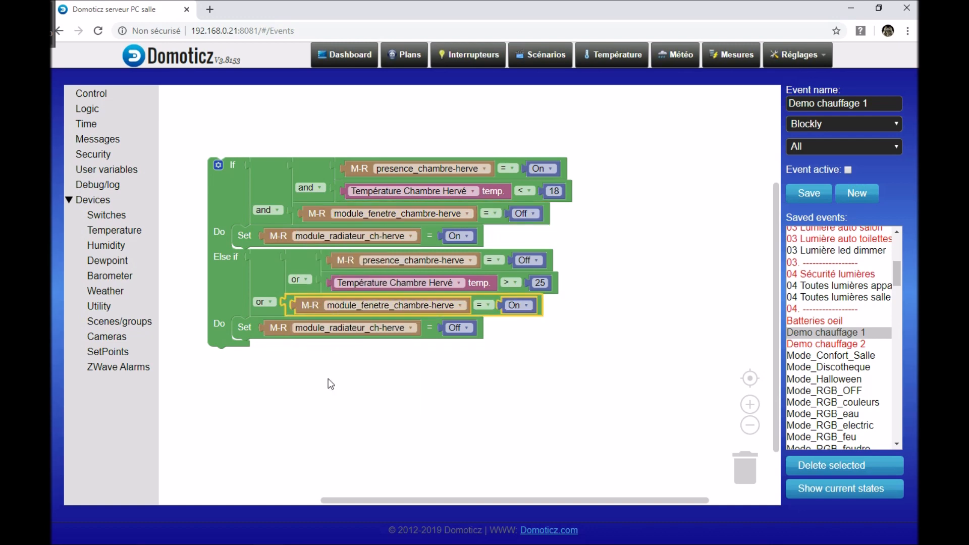
{"action": "left_click", "coordinate": [594, 337]}
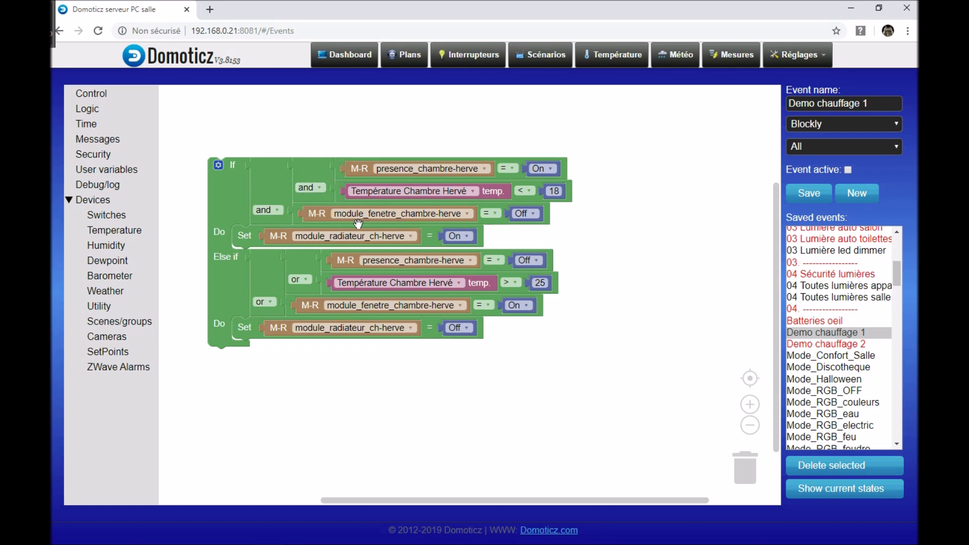
{"action": "left_click", "coordinate": [242, 237]}
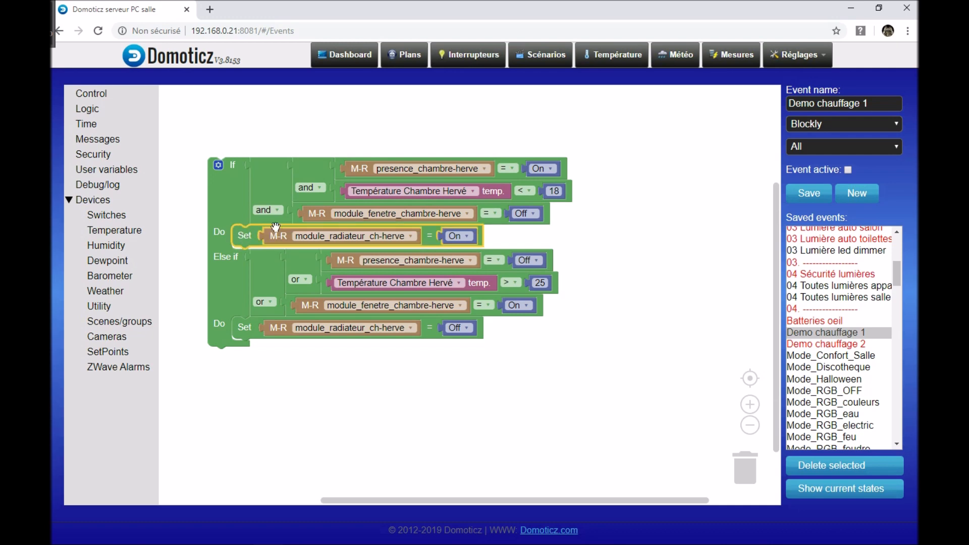
- Review the If branch's presence, temperature and window conditions, its radiator action, and the operator choices joining the Else if window condition
{"action": "left_click", "coordinate": [339, 180]}
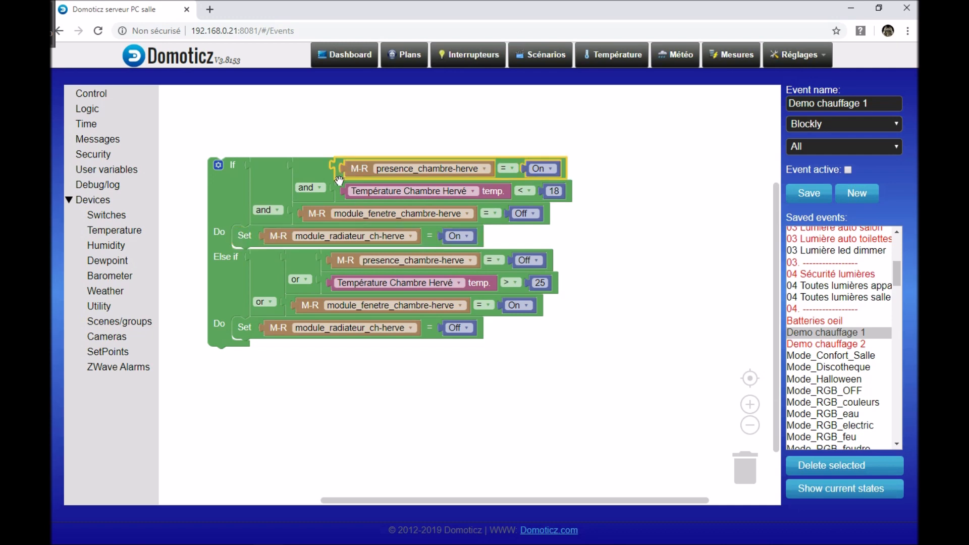
{"action": "left_click", "coordinate": [339, 199]}
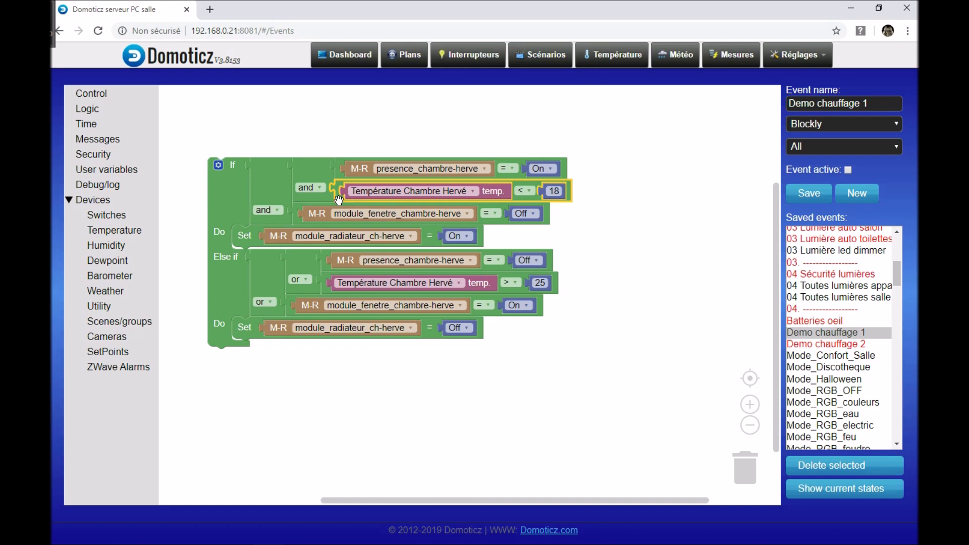
{"action": "left_click", "coordinate": [301, 221]}
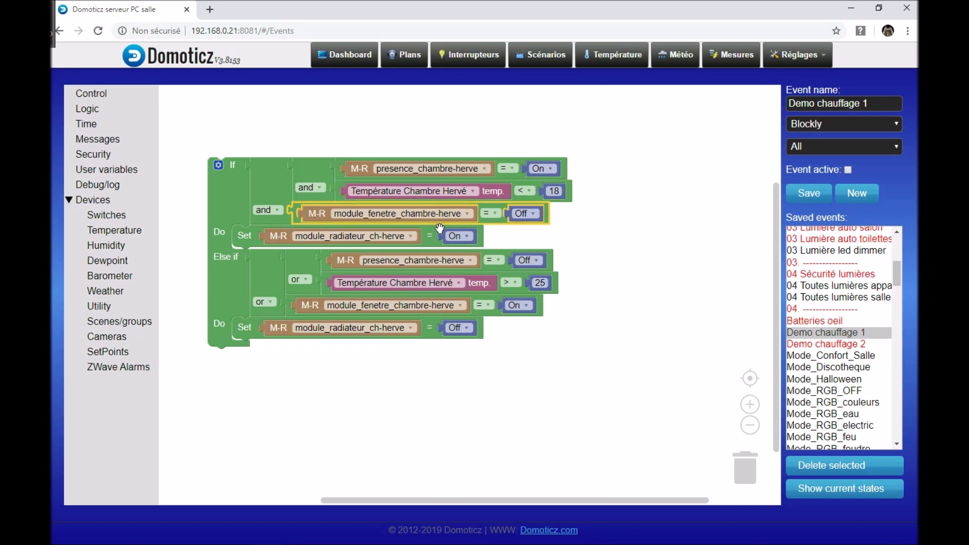
{"action": "left_click", "coordinate": [245, 237]}
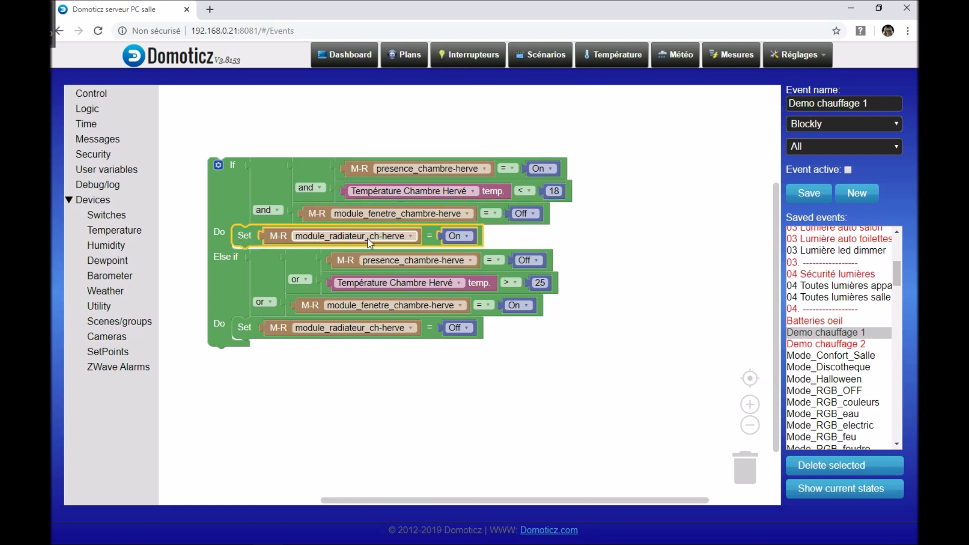
{"action": "left_click", "coordinate": [273, 300]}
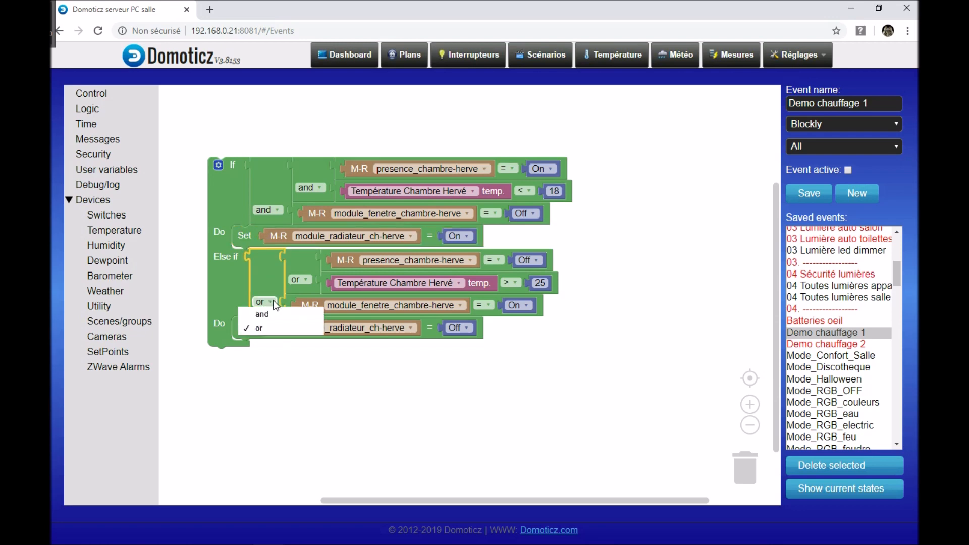
{"action": "left_click", "coordinate": [496, 399]}
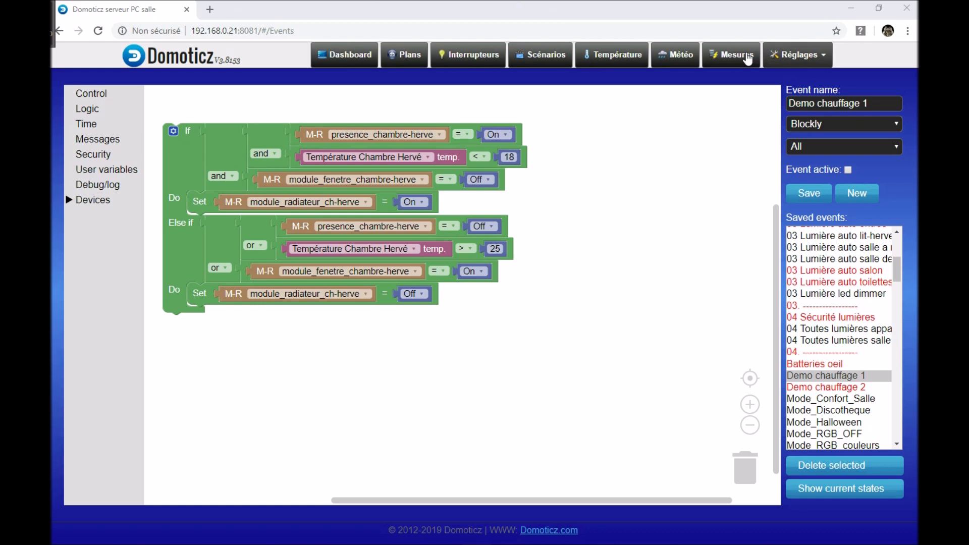
- Examine the temperature comparisons in the If and Else if branches of Demo chauffage 1
{"action": "mouse_move", "coordinate": [497, 158]}
{"action": "left_mouse_down"}
{"action": "mouse_move", "coordinate": [528, 164]}
{"action": "mouse_move", "coordinate": [496, 157]}
{"action": "left_mouse_up"}
{"action": "left_click", "coordinate": [485, 248]}
{"action": "mouse_move", "coordinate": [486, 248]}
{"action": "left_mouse_down"}
{"action": "mouse_move", "coordinate": [520, 252]}
{"action": "mouse_move", "coordinate": [488, 250]}
{"action": "left_mouse_up"}
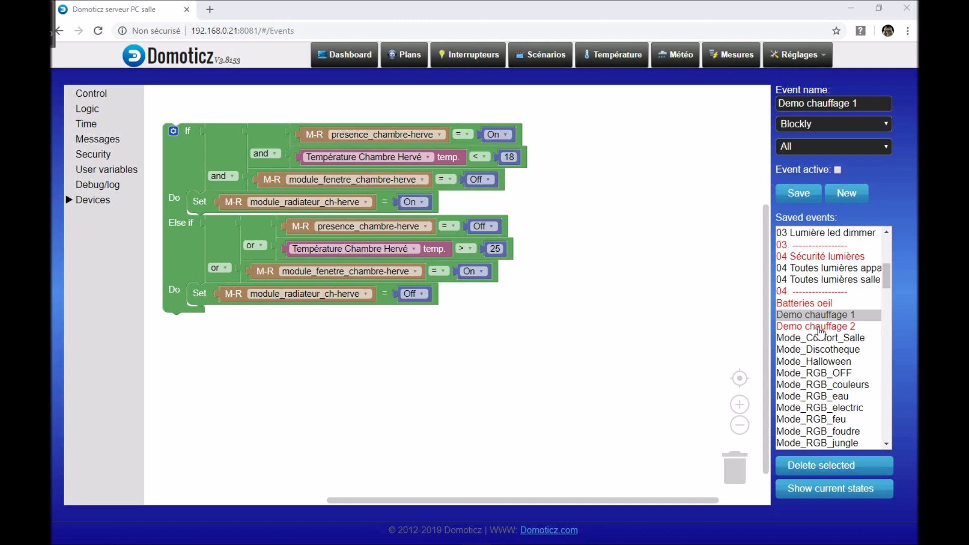
- Open the Demo chauffage 2 event and examine its weekday time conditions and its Température Salle à manger condition
{"action": "left_click", "coordinate": [819, 328]}
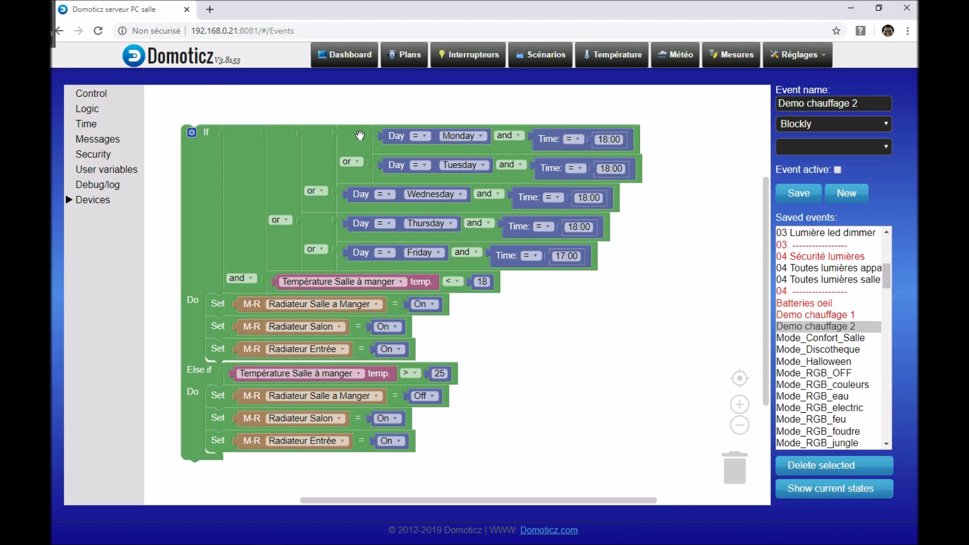
{"action": "mouse_move", "coordinate": [250, 143]}
{"action": "left_mouse_down"}
{"action": "mouse_move", "coordinate": [266, 140]}
{"action": "mouse_move", "coordinate": [255, 144]}
{"action": "left_mouse_up"}
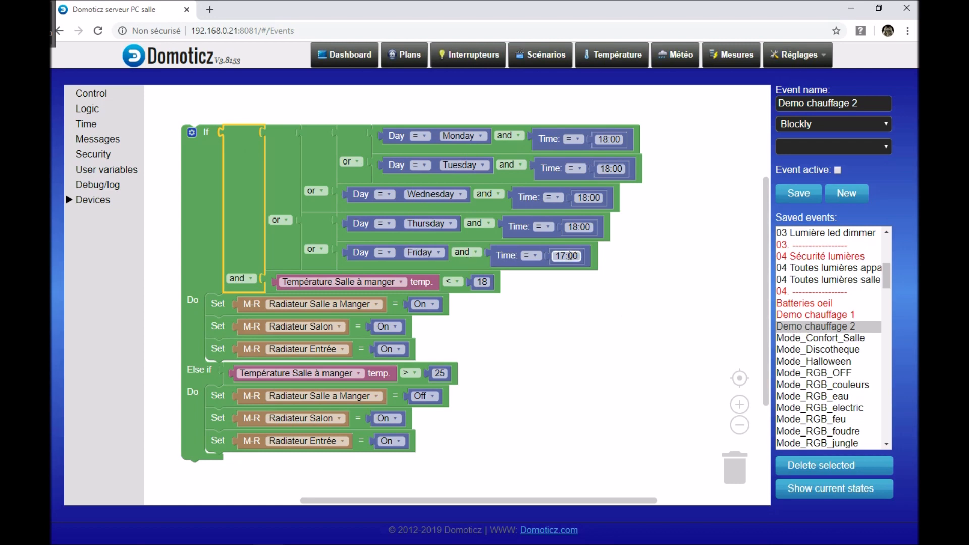
{"action": "left_click", "coordinate": [577, 259]}
{"action": "left_click", "coordinate": [414, 285]}
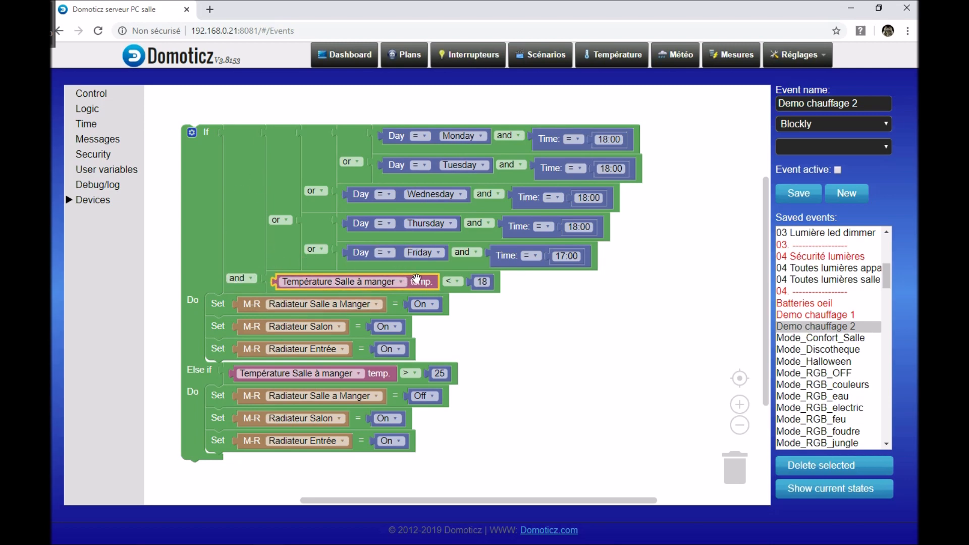
{"action": "left_click", "coordinate": [482, 281]}
{"action": "left_click", "coordinate": [496, 323]}
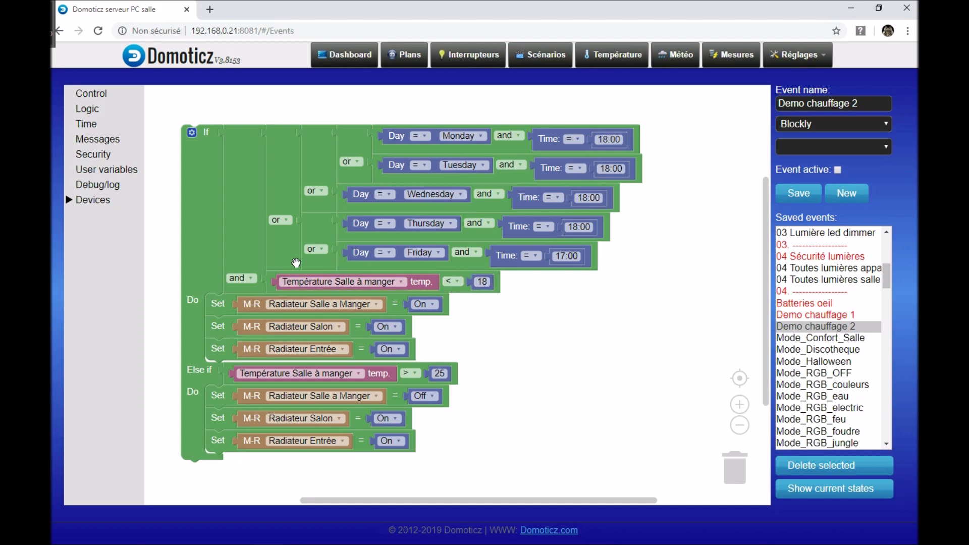
- Examine the If branch's actions for Radiateur Salle a Manger, Radiateur Salon and Radiateur Entrée
{"action": "left_click", "coordinate": [223, 307]}
{"action": "left_click", "coordinate": [218, 325]}
{"action": "left_click", "coordinate": [218, 347]}
{"action": "left_click", "coordinate": [218, 306]}
{"action": "left_click", "coordinate": [221, 326]}
{"action": "left_click", "coordinate": [219, 349]}
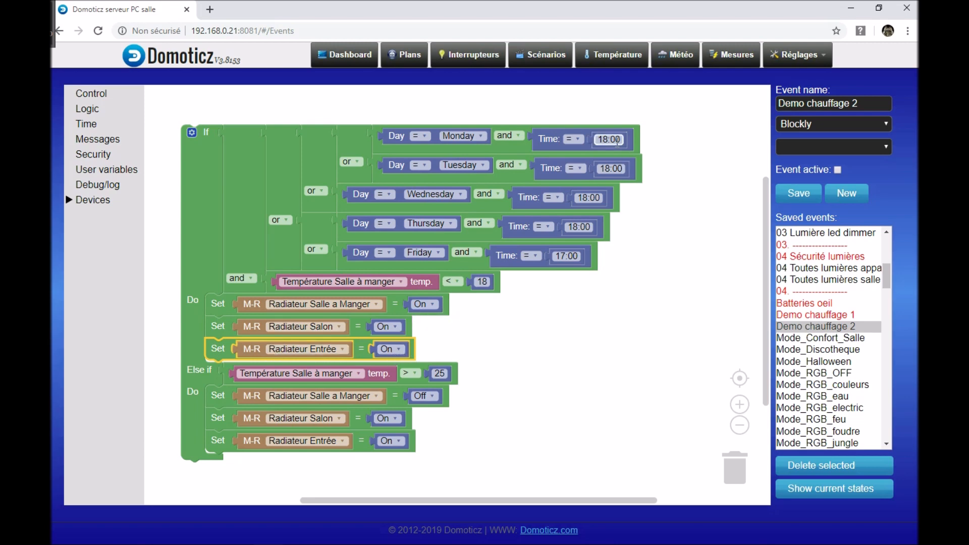
{"action": "left_click", "coordinate": [506, 334]}
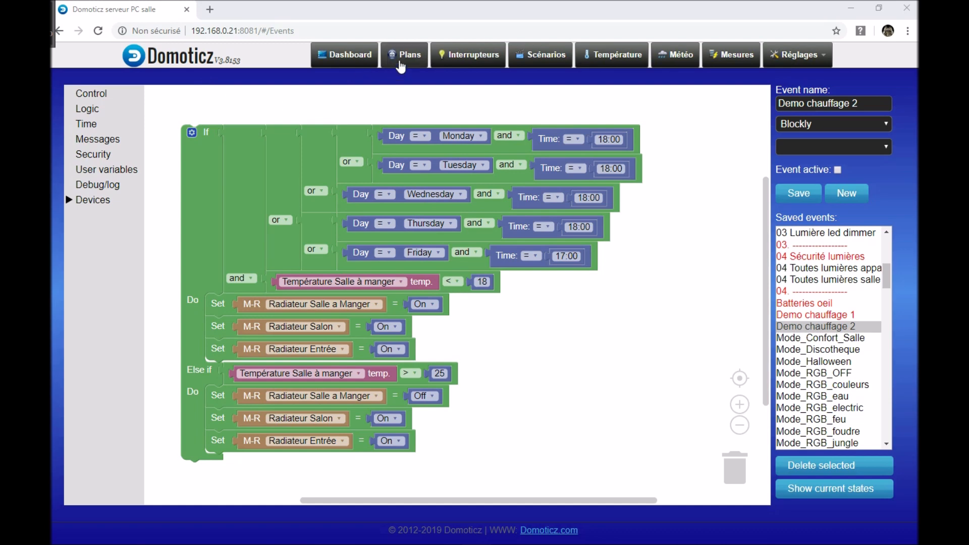
- Open the house floor plan showing the sensors and devices in each room
{"action": "left_click", "coordinate": [414, 62]}
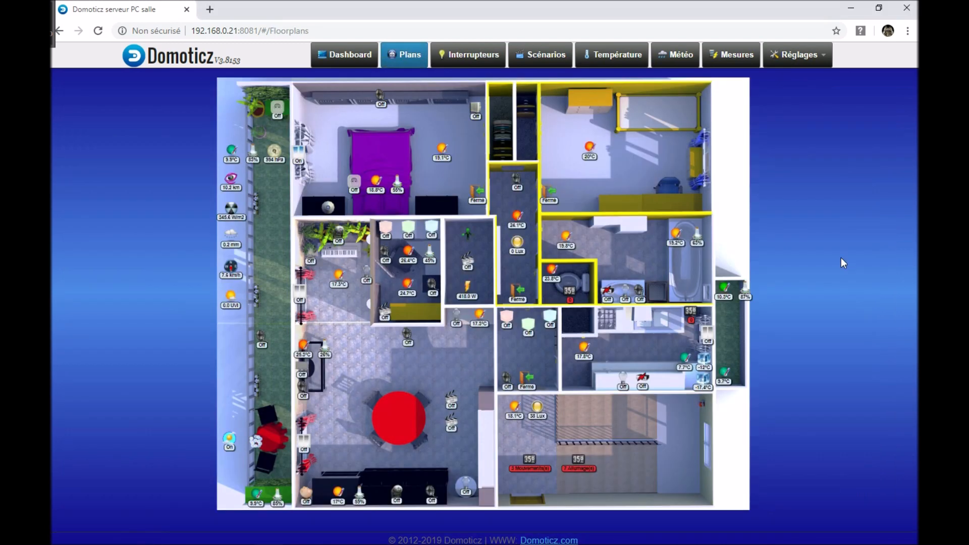